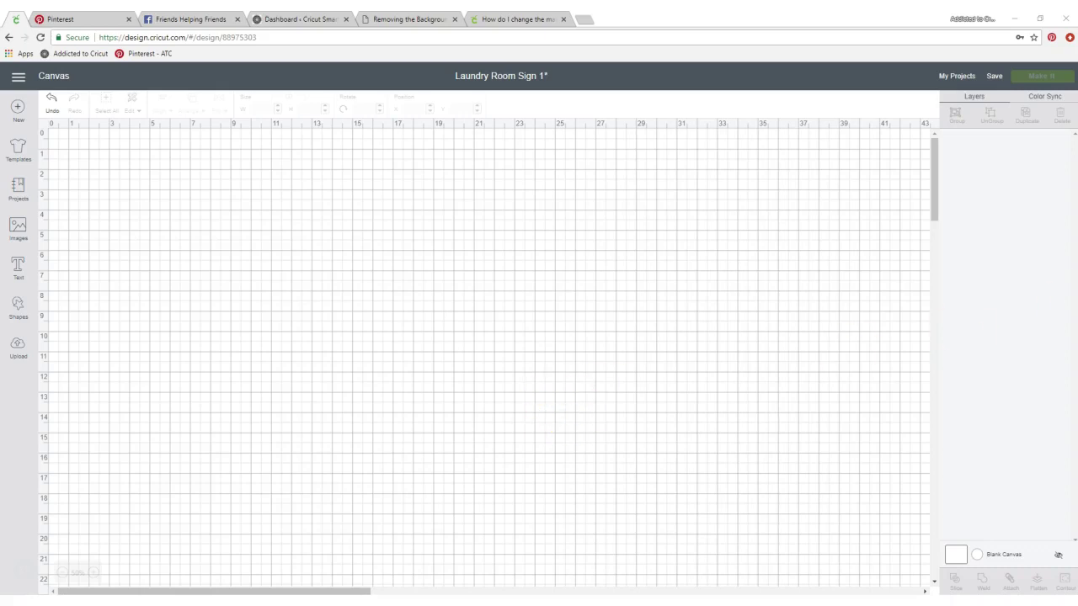
Switch away from PicMonkey and back to the empty Laundry Room Sign 1 canvas.
key("alt+Tab")
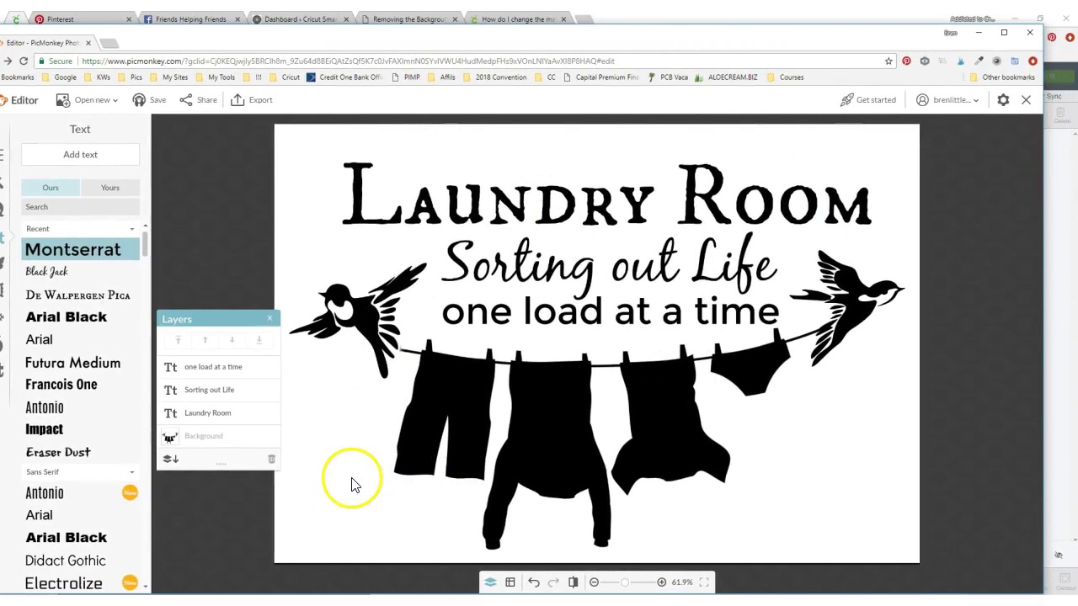
key("alt+Tab")
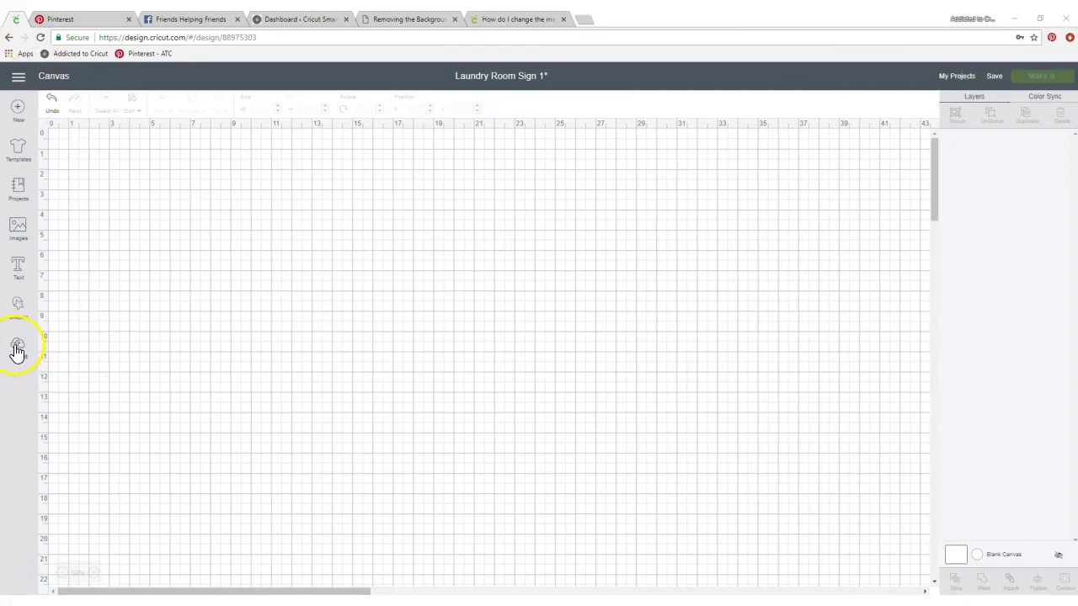
Upload the file Laundry Room Sign.jpg from the computer as a new image.
left_click(16, 347)
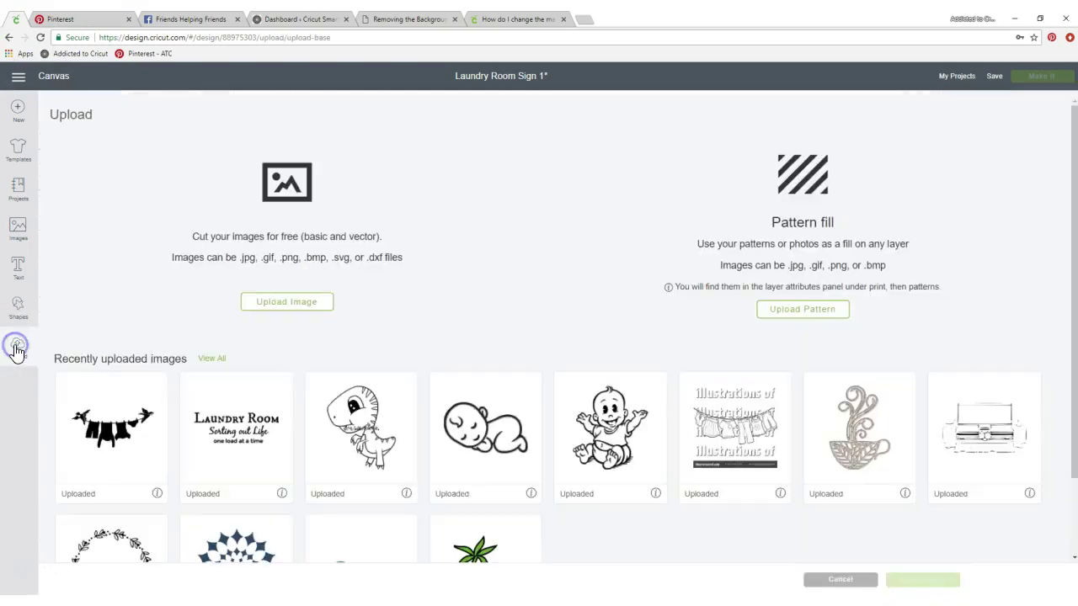
left_click(272, 304)
left_click(517, 329)
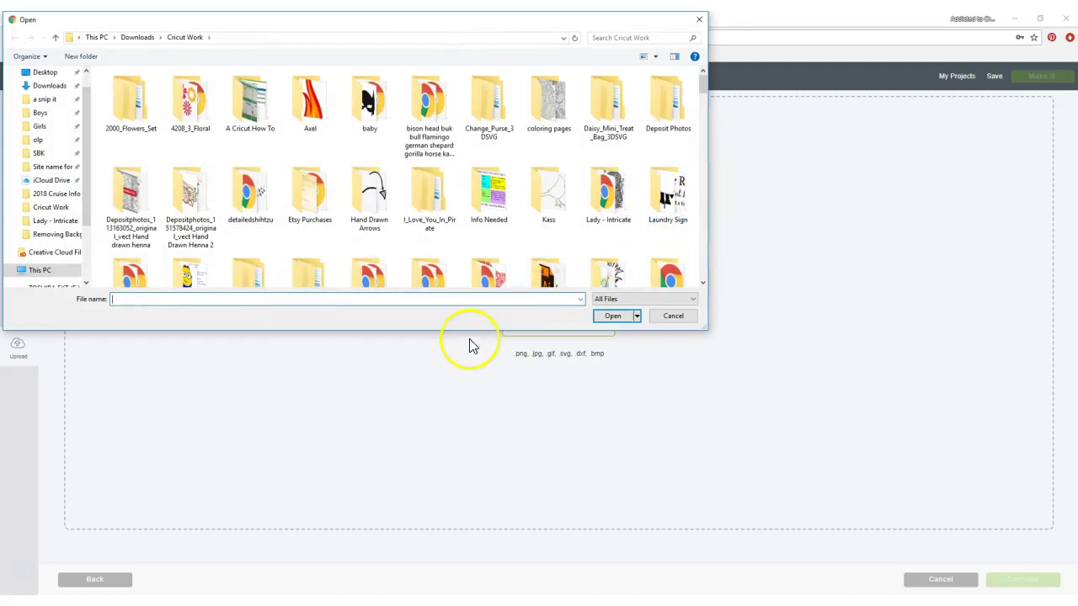
type("laun")
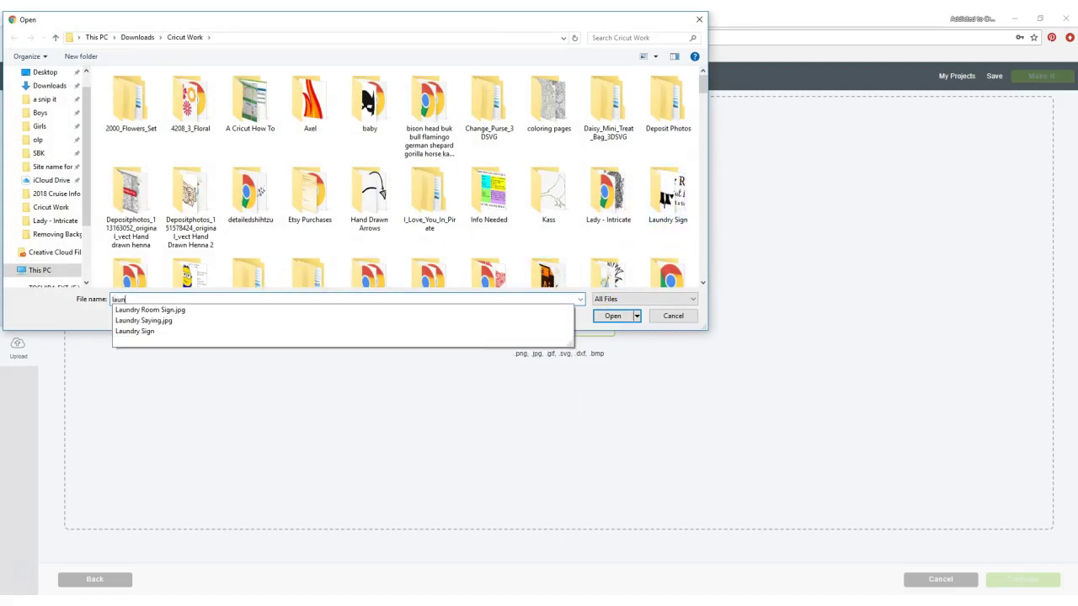
left_click(183, 311)
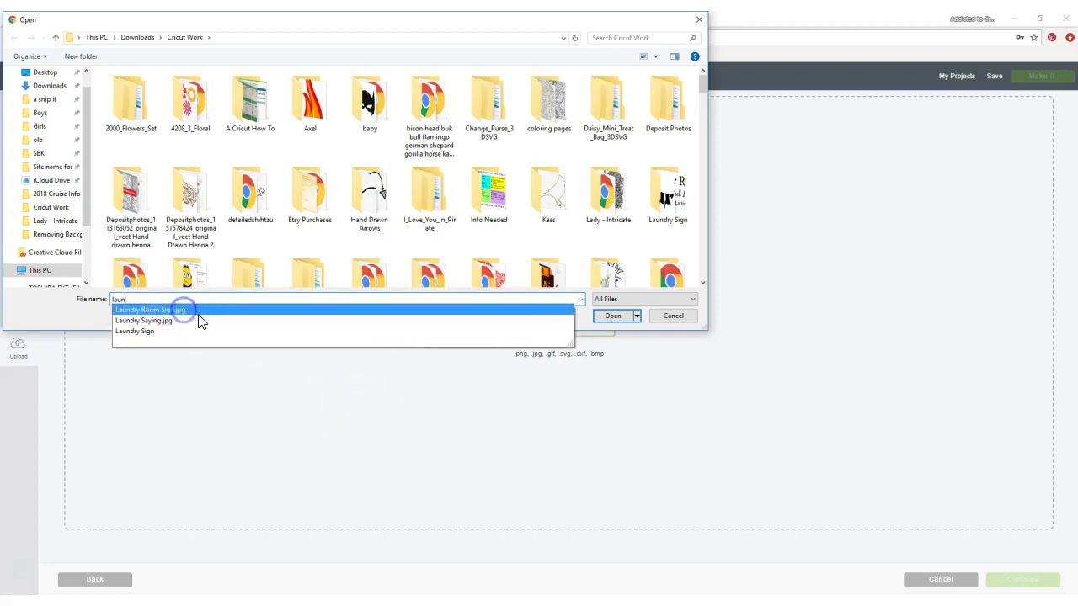
left_click(612, 316)
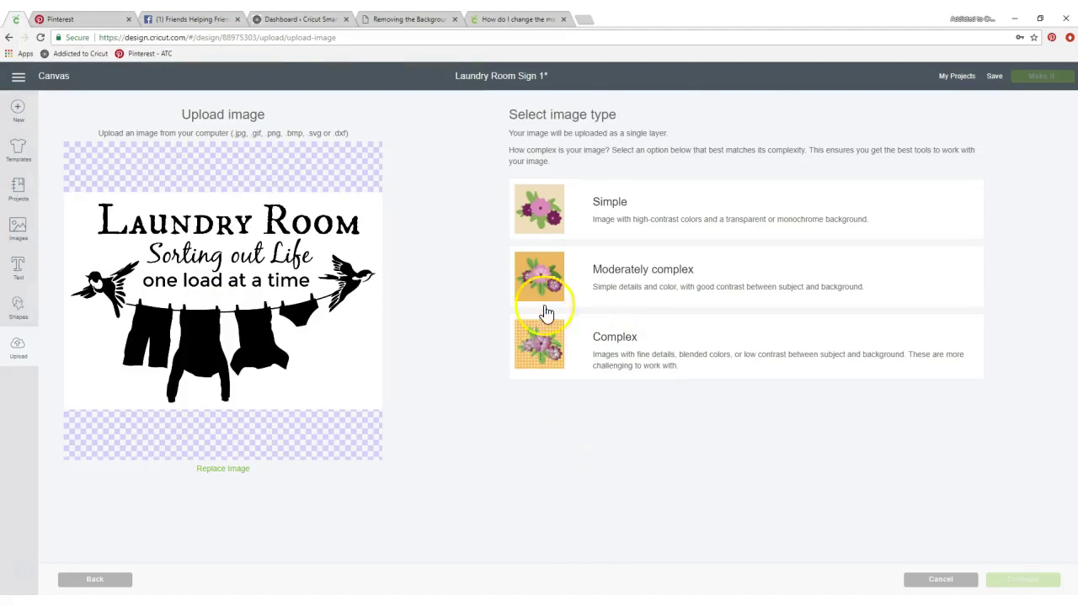
Mark the upload as a Complex image and wand-erase the white background around the sign.
left_click(543, 357)
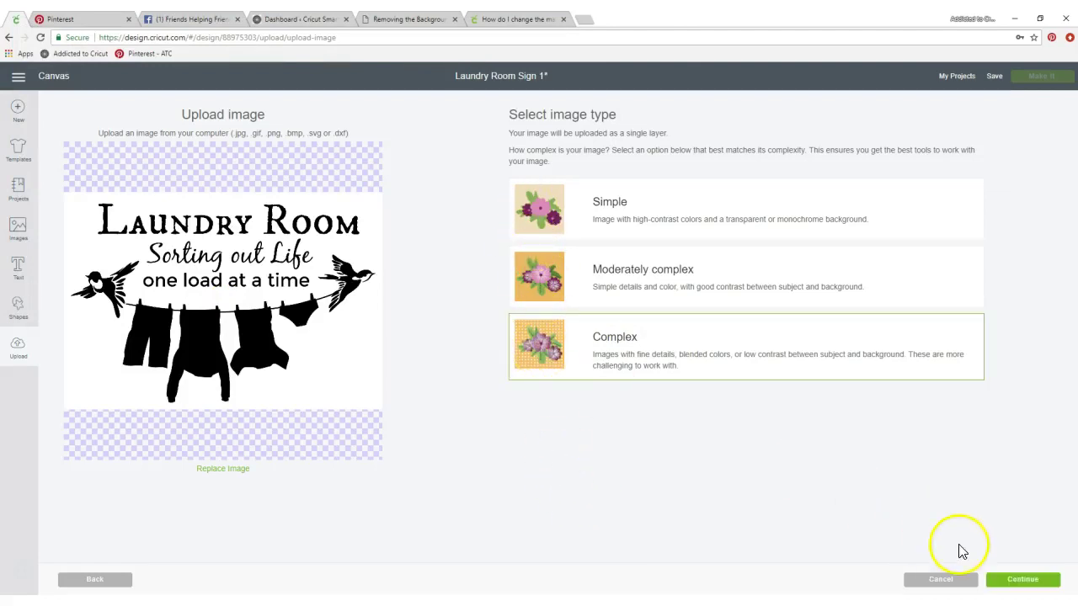
left_click(1017, 581)
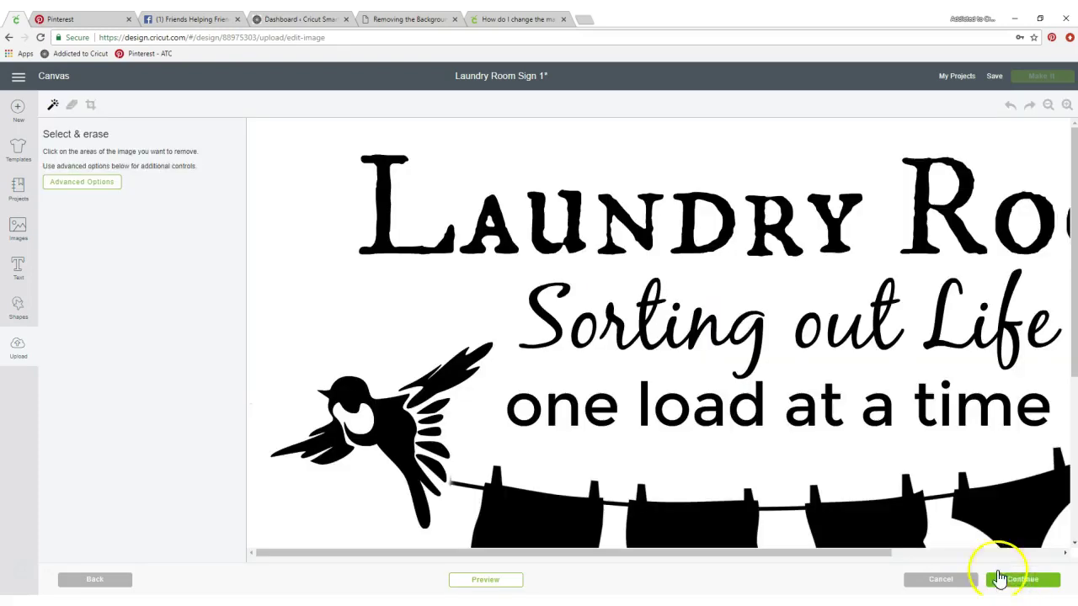
left_click(1047, 105)
left_click(1046, 105)
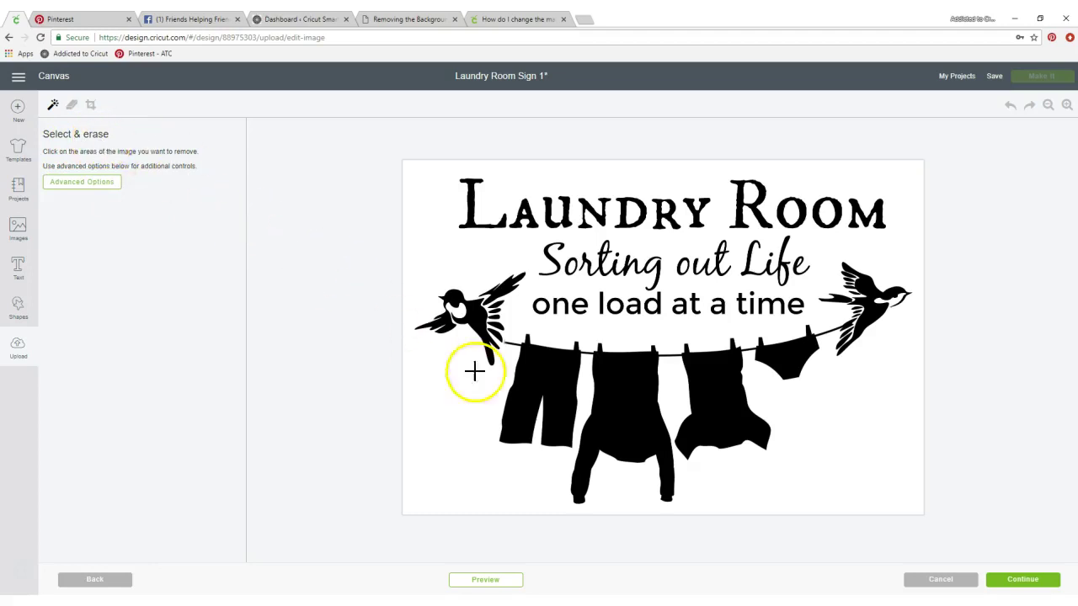
left_click(824, 414)
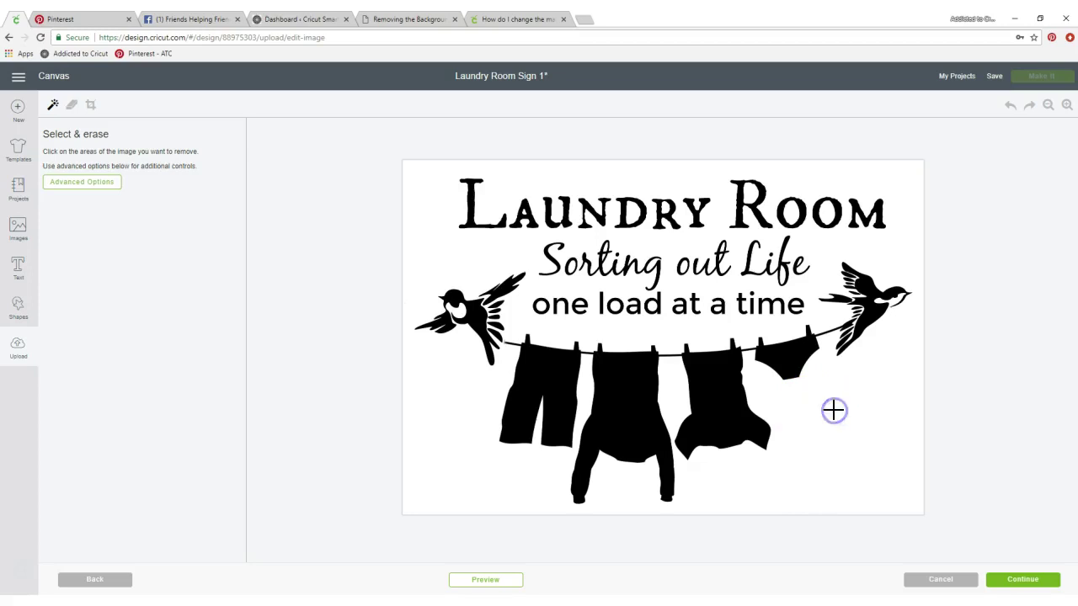
left_click(833, 410)
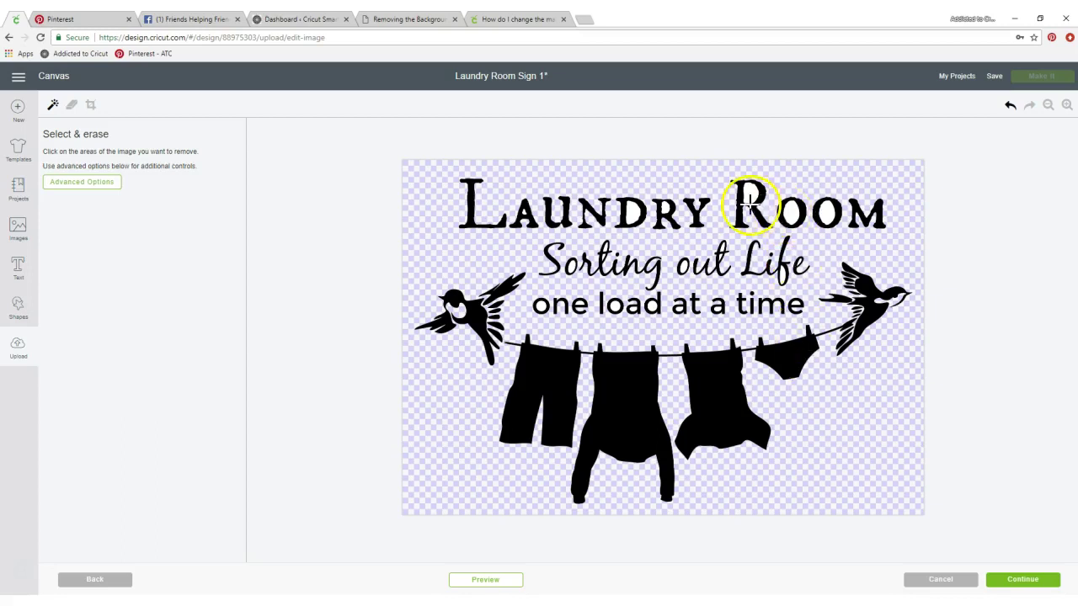
Erase the white inside the o's of Room, Sorting and one, undoing one mistaken erase.
left_click(1066, 104)
left_click(1066, 104)
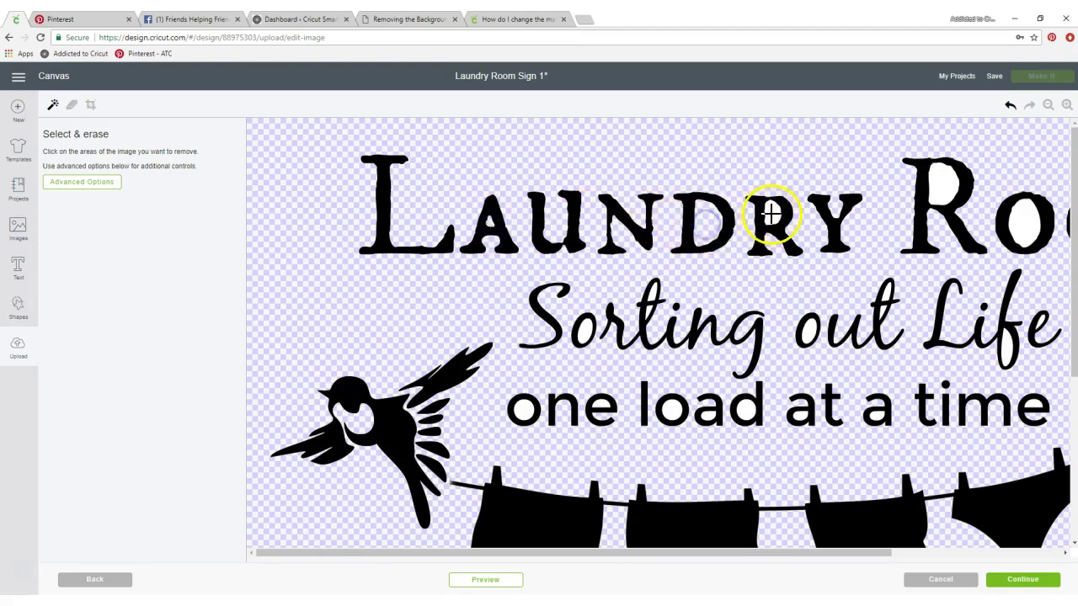
left_click(1028, 215)
left_click(584, 330)
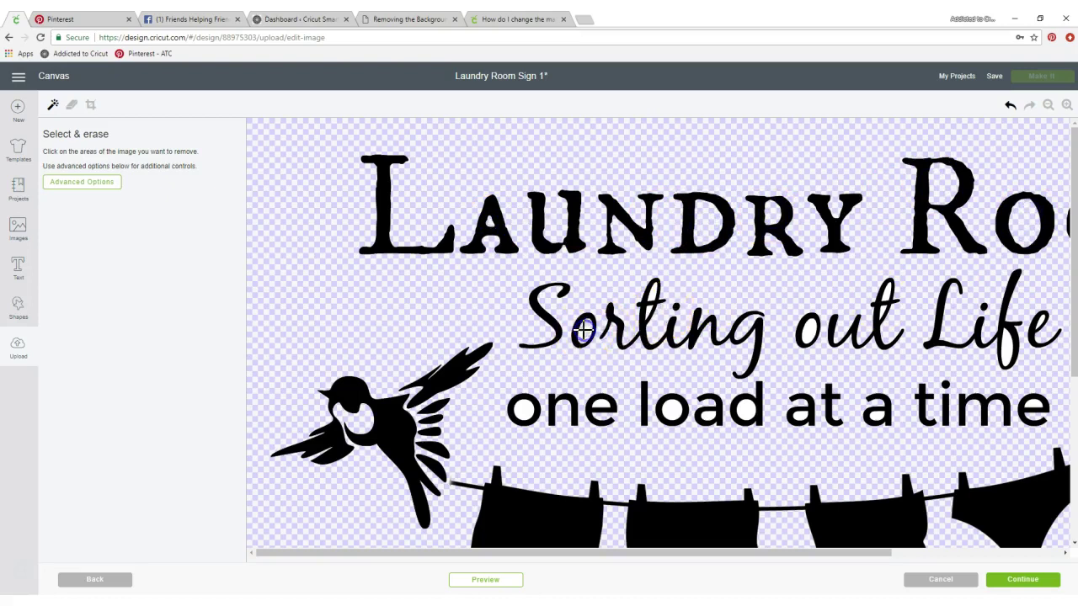
left_click(523, 409)
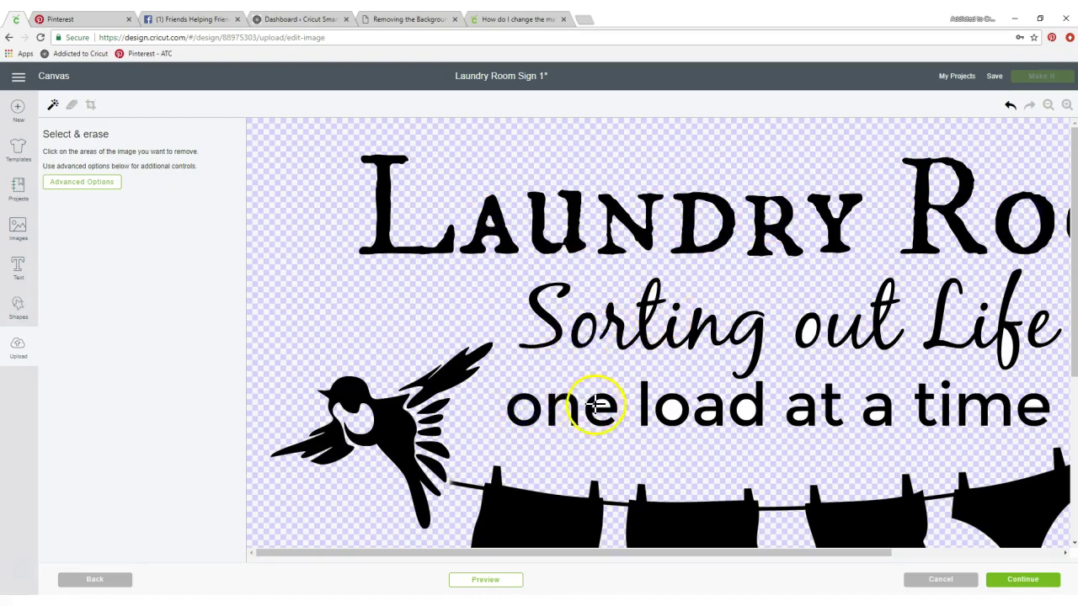
left_click(1010, 104)
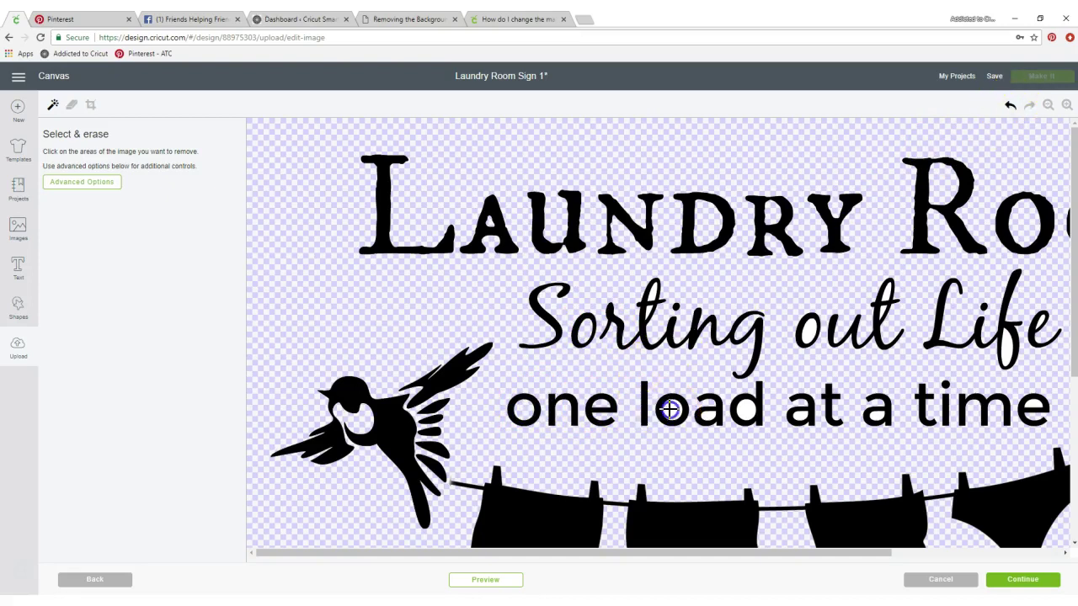
Erase the remaining white in the a of at, the standalone a, Life's f and Room's second O.
left_click(793, 412)
left_click(868, 412)
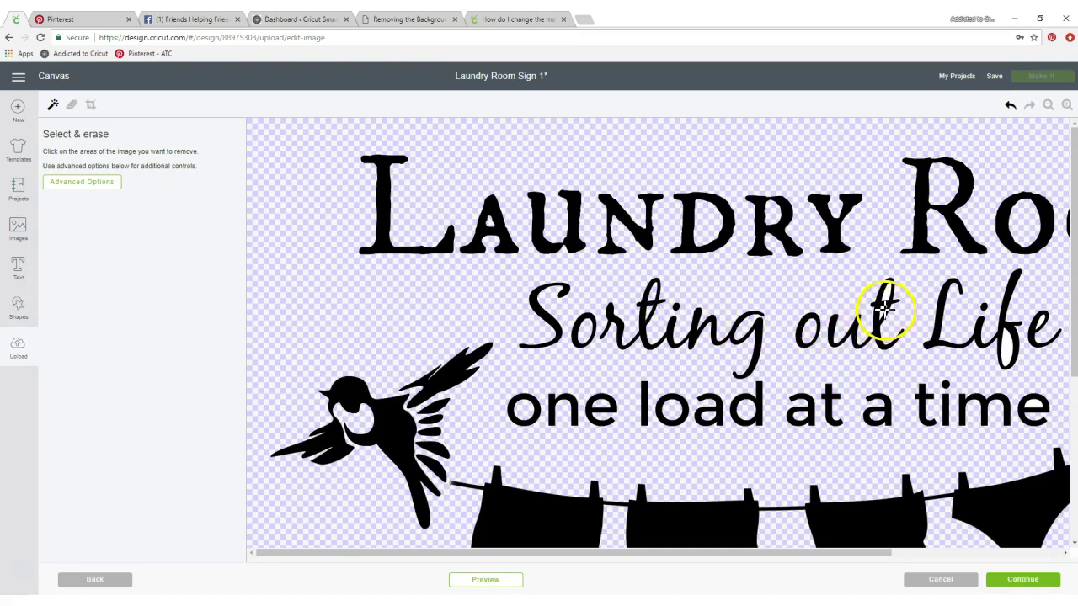
left_click(1006, 348)
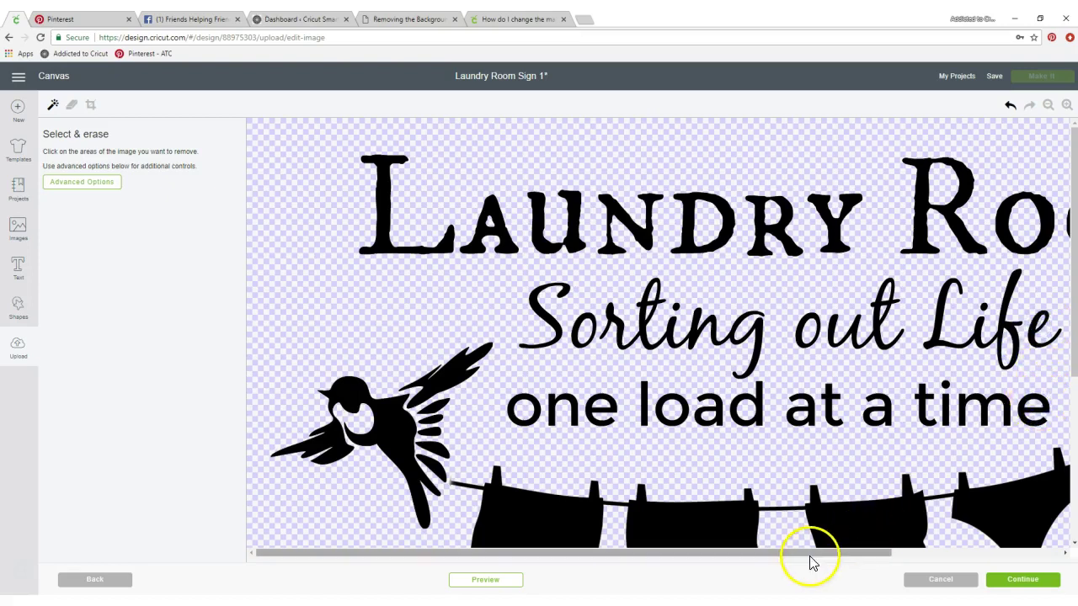
left_click_drag(811, 561, 982, 549)
left_click(883, 233)
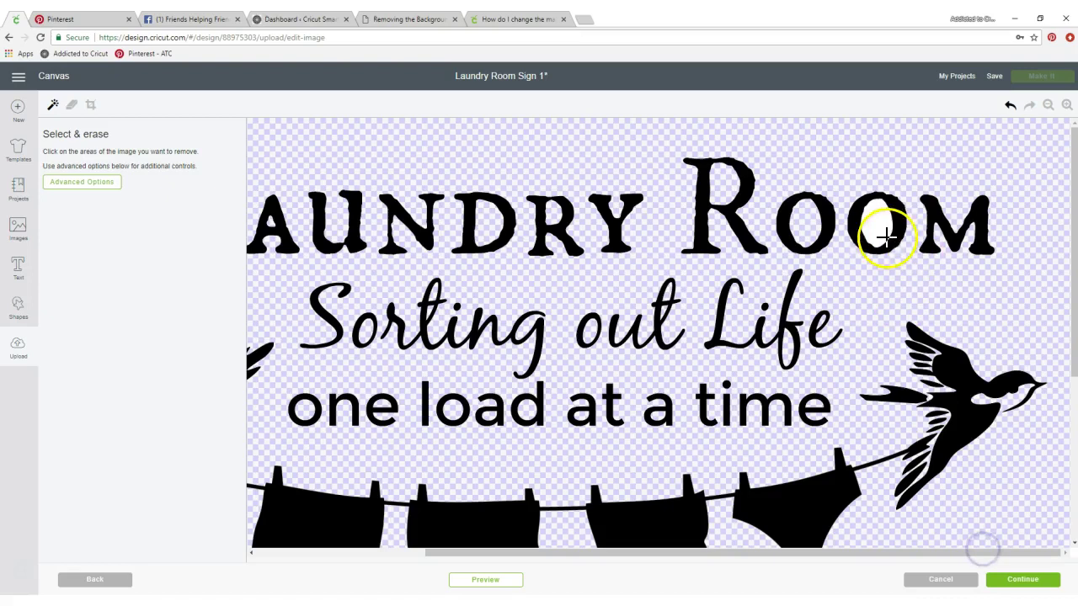
left_click(1047, 108)
Preview the cleaned-up sign's cut, hide the preview, and continue to the Name & tag page.
left_click(1047, 107)
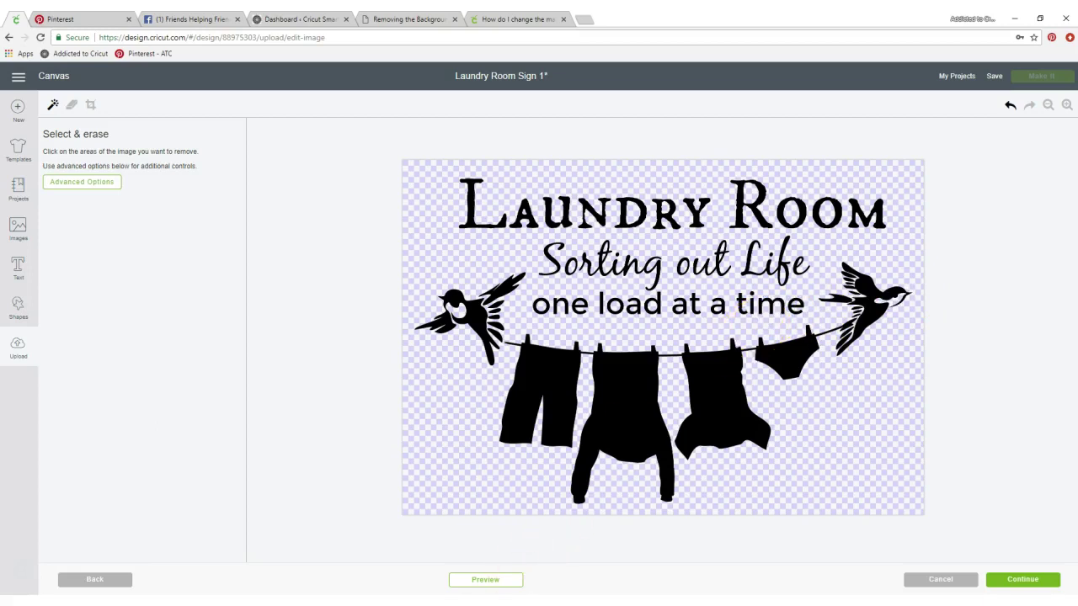
left_click(482, 581)
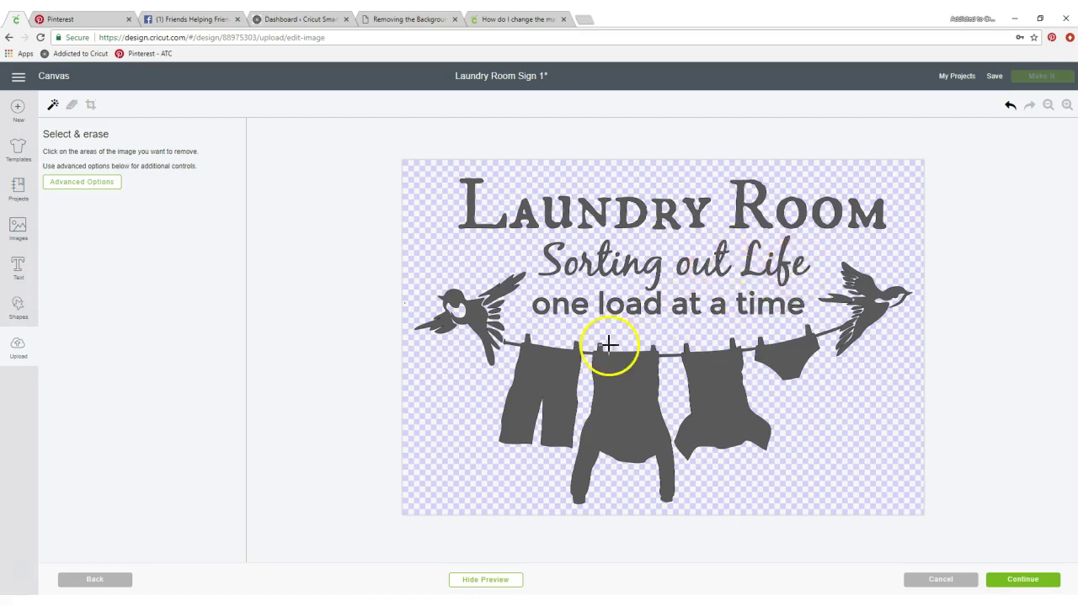
left_click(484, 581)
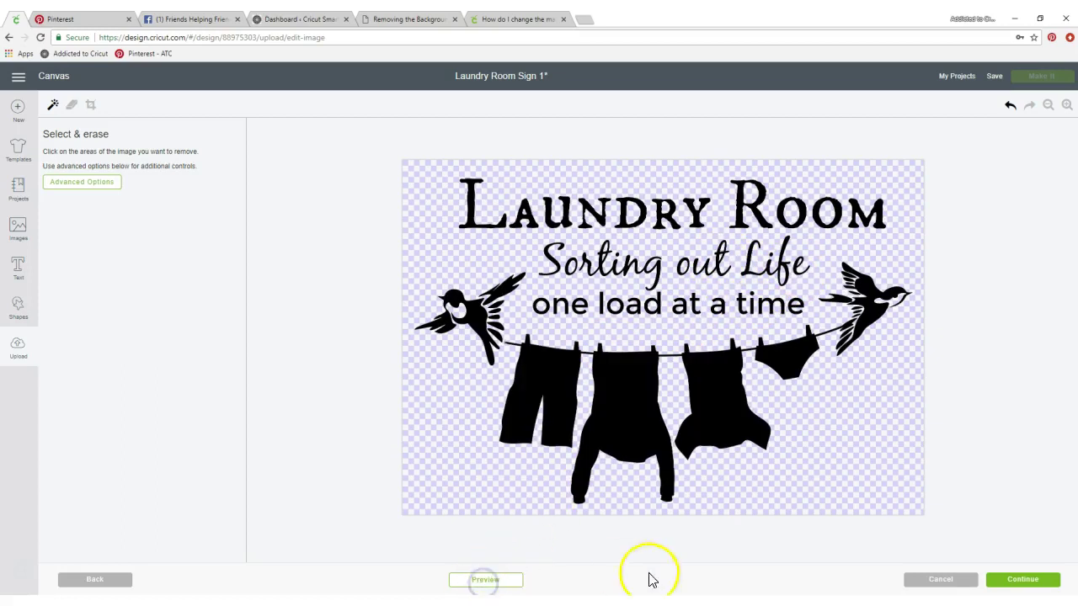
left_click(1018, 581)
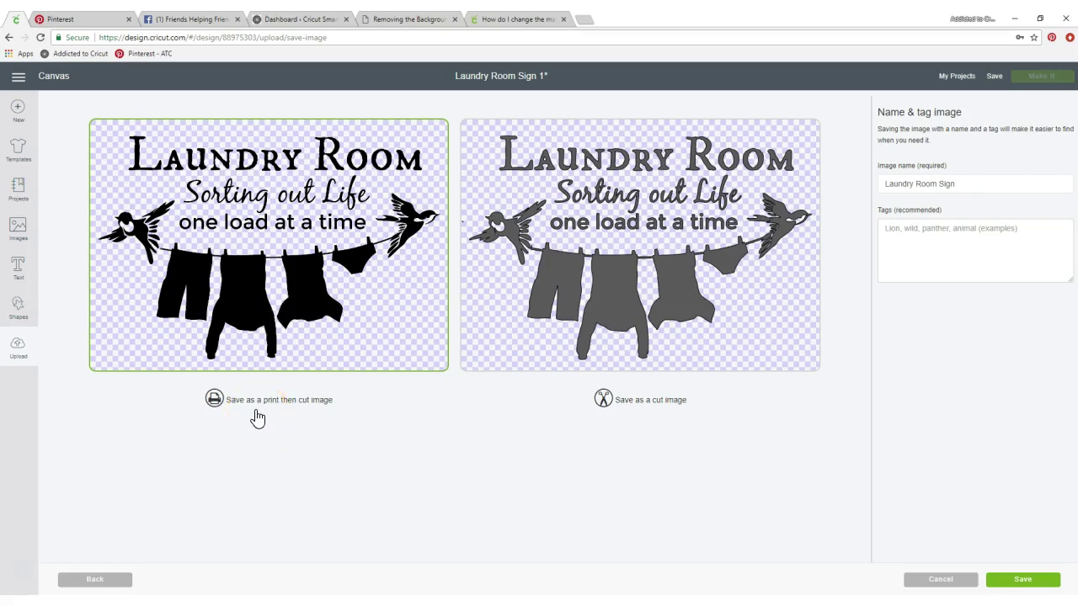
Save 'Laundry Room Sign' as a print-then-cut image and insert it onto the canvas at 12.535 × 8.034 in.
left_click(337, 318)
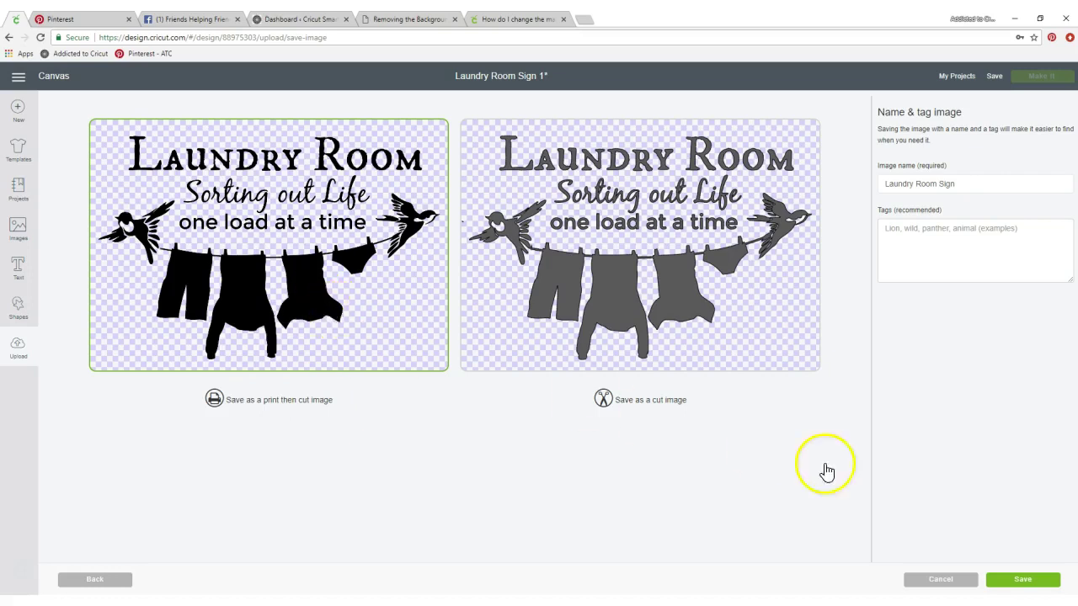
left_click(1021, 584)
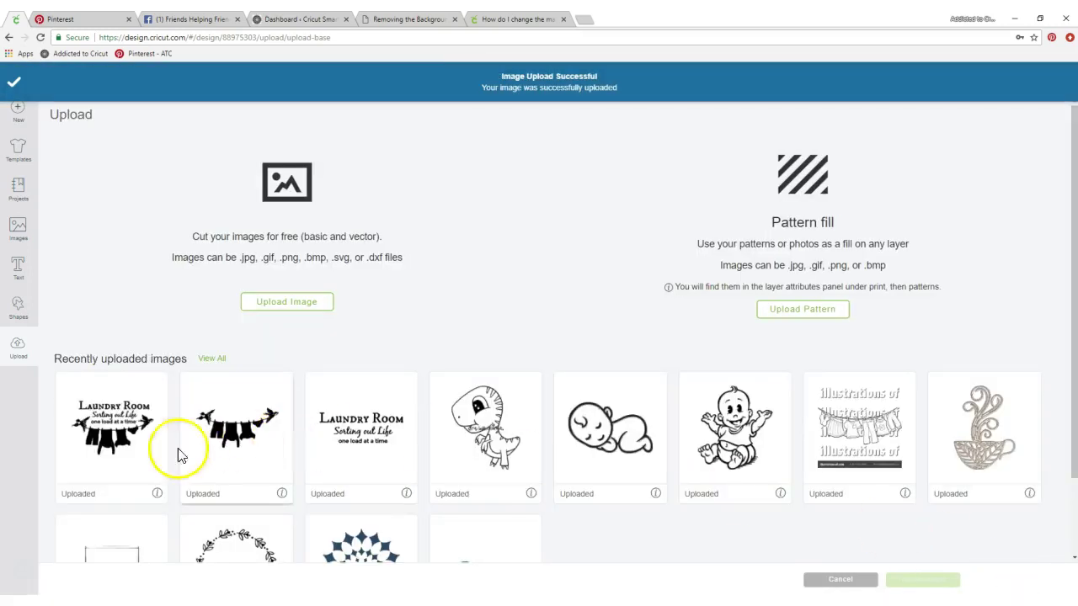
left_click(97, 433)
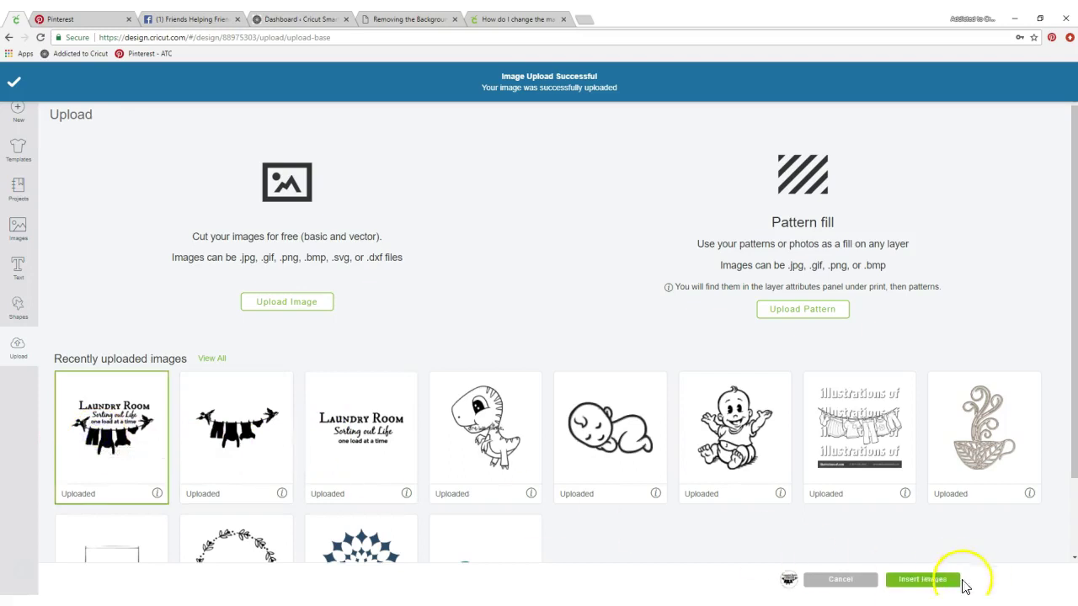
left_click(923, 579)
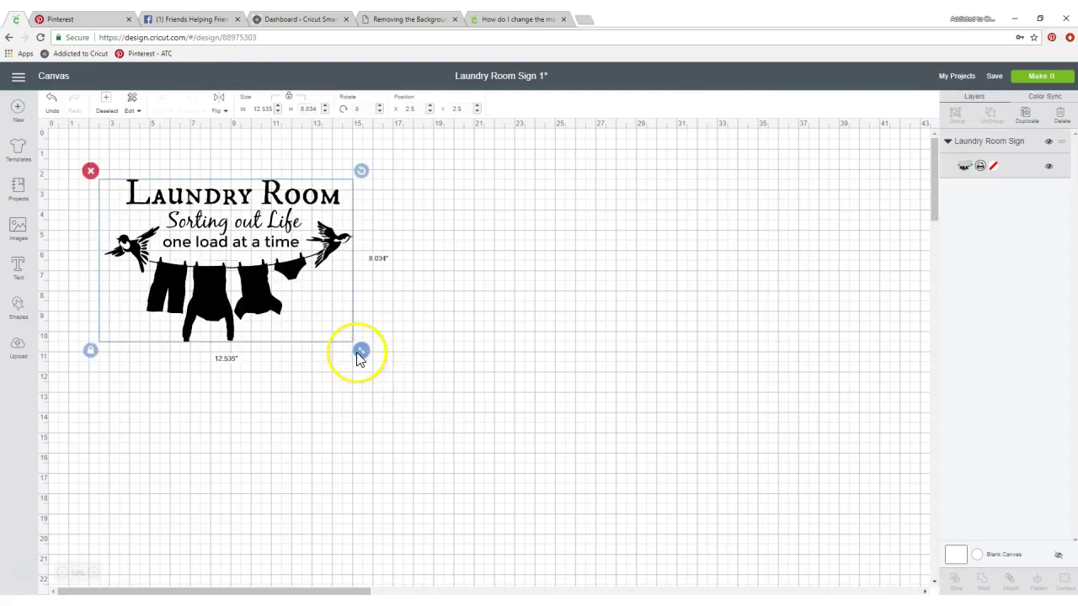
Scale the inserted sign up to 26.257 in wide by 16.828 in tall.
left_click_drag(360, 350, 534, 397)
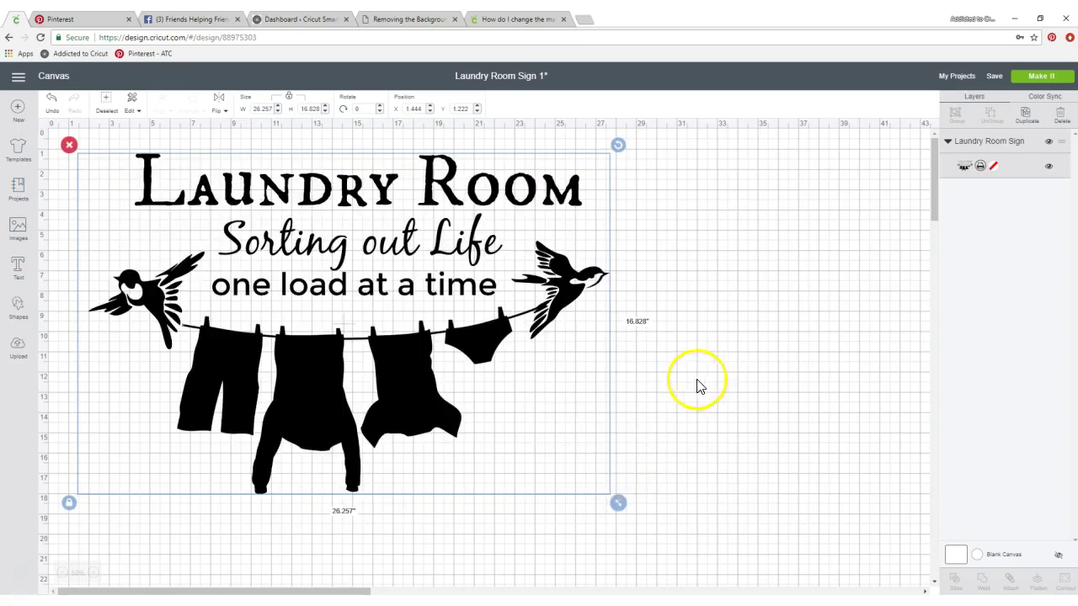
left_click(994, 168)
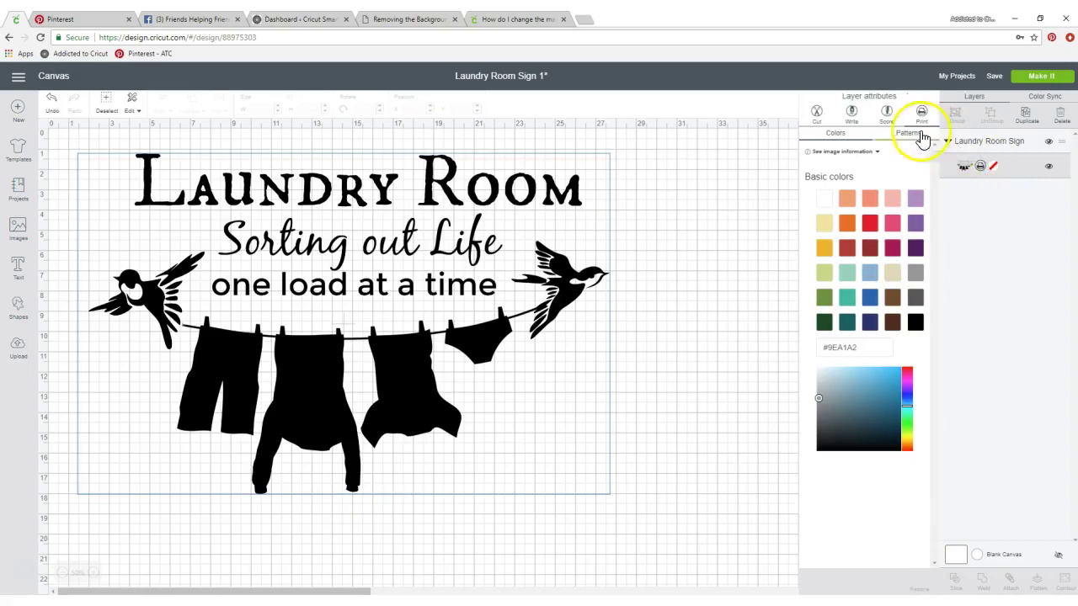
left_click(760, 245)
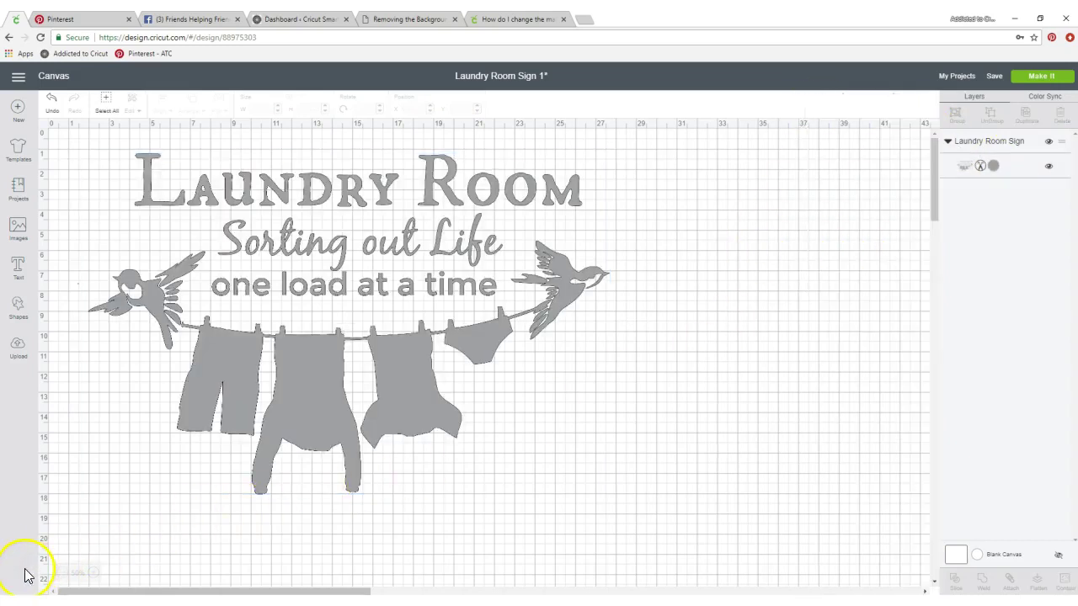